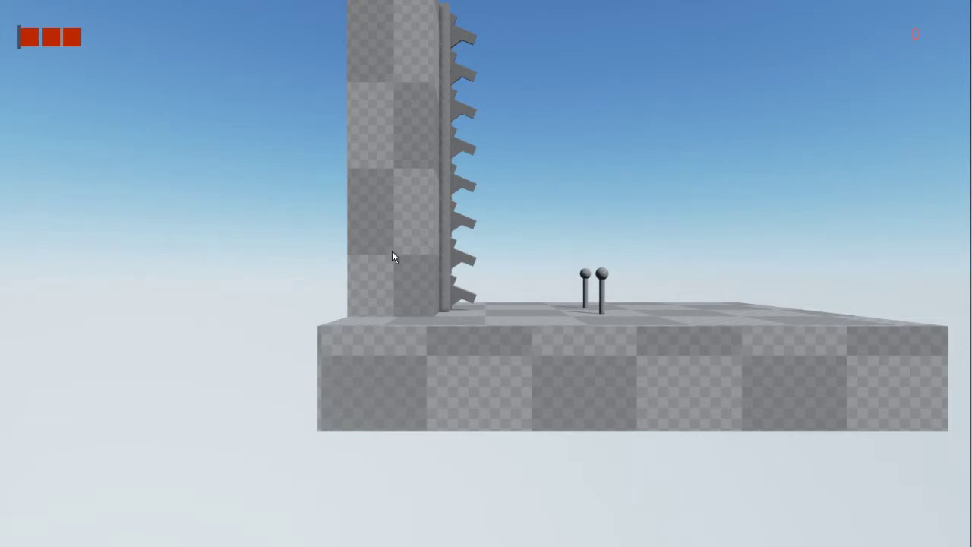
Step: Leave the Platformer game with Alt+Tab and Escape to return to the editor
{"action": "key", "text": "alt+Tab"}
{"action": "key", "text": "Escape"}
Step: Maximise the editor window, widen the level viewports and shrink the Output Log
{"action": "left_click_drag", "start_coordinate": [607, 74], "coordinate": [588, 1]}
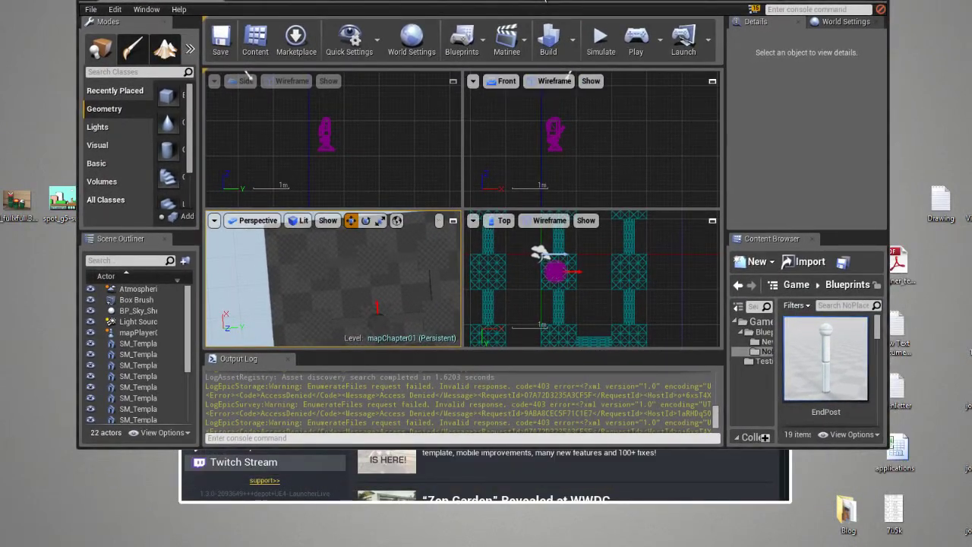
{"action": "left_click_drag", "start_coordinate": [532, 3], "coordinate": [454, 1]}
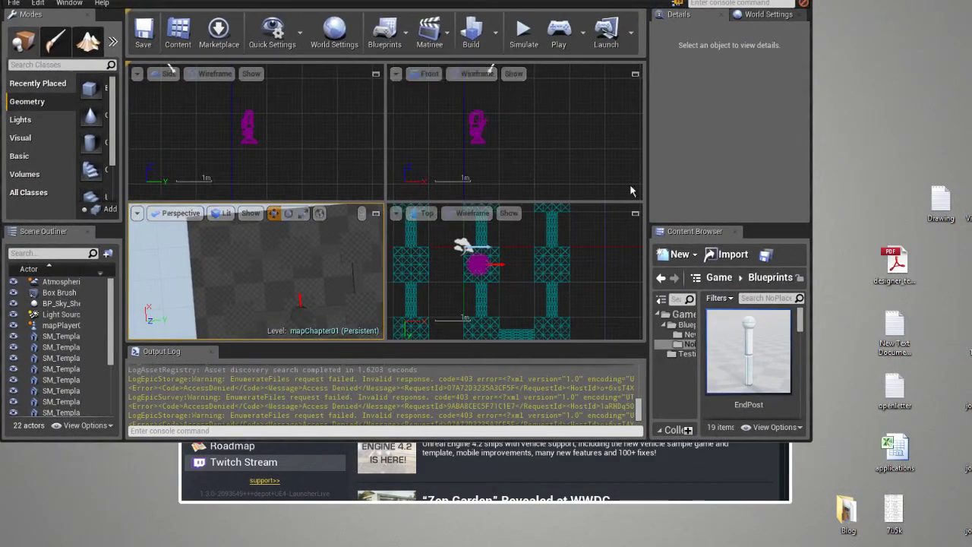
{"action": "left_click_drag", "start_coordinate": [808, 439], "coordinate": [971, 545]}
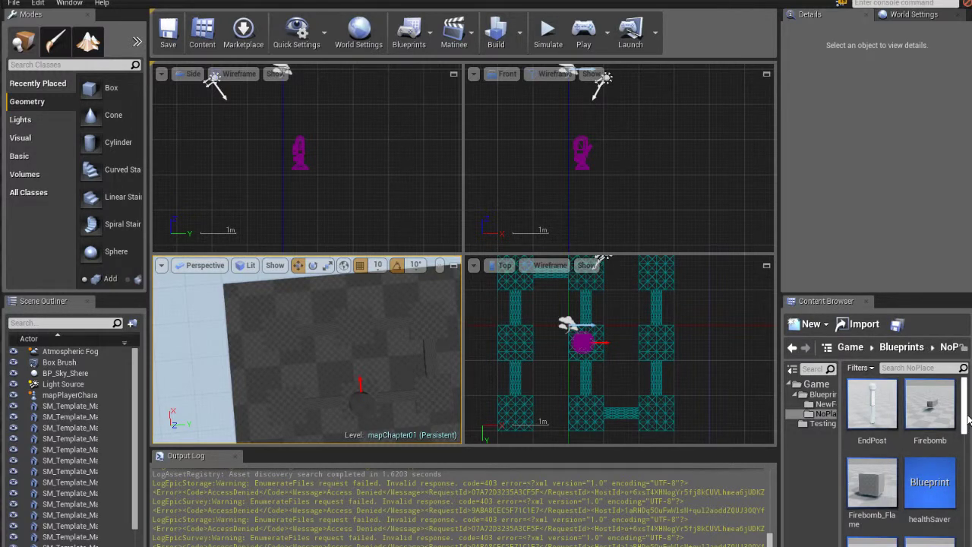
{"action": "mouse_move", "coordinate": [777, 255]}
{"action": "left_mouse_down"}
{"action": "mouse_move", "coordinate": [797, 256]}
{"action": "mouse_move", "coordinate": [782, 257]}
{"action": "left_mouse_up"}
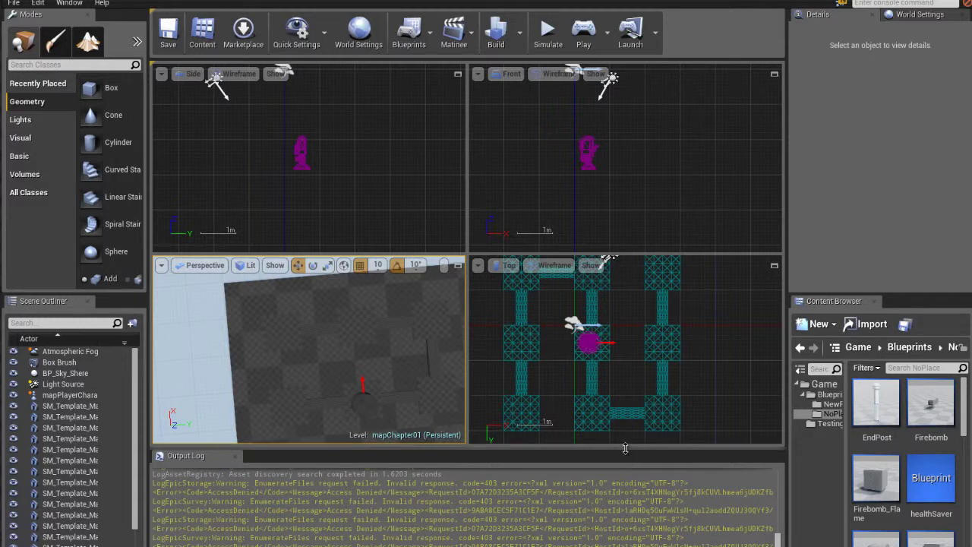
{"action": "left_click_drag", "start_coordinate": [625, 448], "coordinate": [624, 508]}
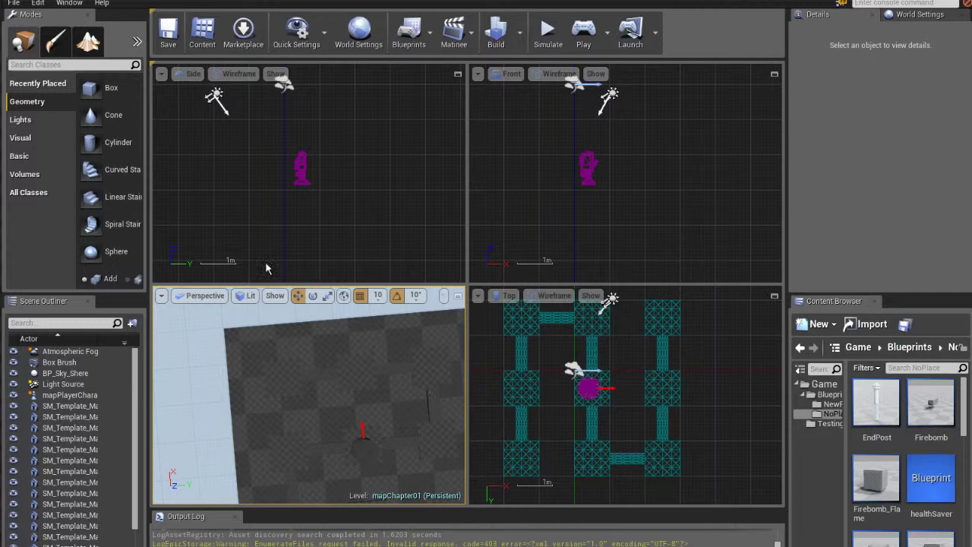
Step: Activate the Top viewport of mapChapter01 and pan it slightly right
{"action": "left_click", "coordinate": [536, 448]}
{"action": "left_click", "coordinate": [644, 398]}
{"action": "left_click_drag", "start_coordinate": [642, 398], "coordinate": [663, 394]}
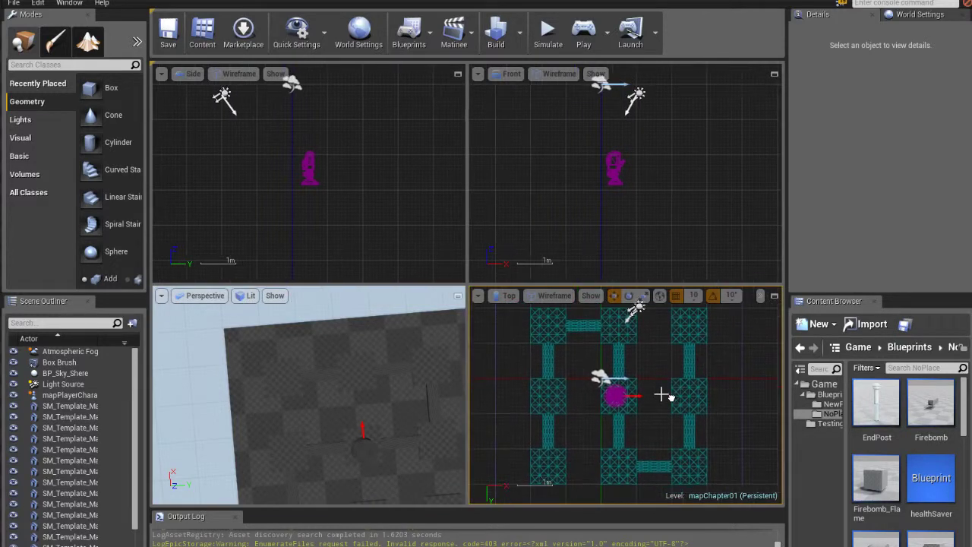